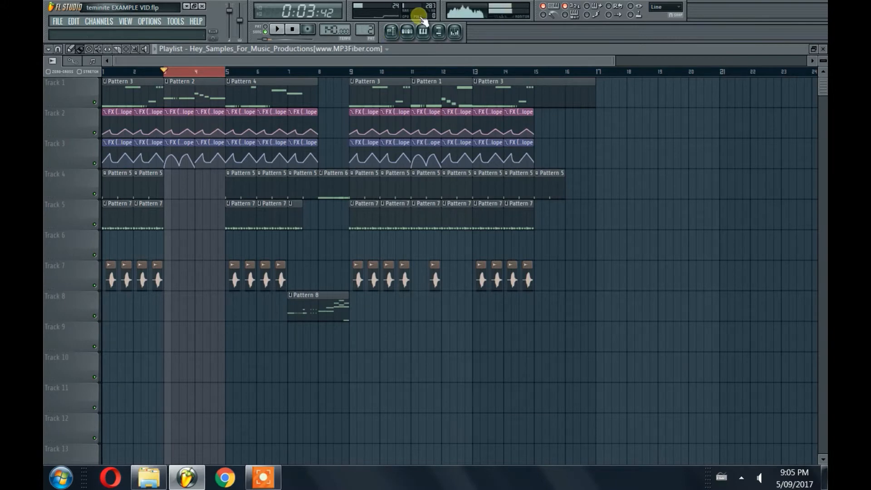
- Open the channel rack for Pattern 2 and play the selected Pattern 2 section of the playlist, then stop it
{"action": "left_click", "coordinate": [407, 31]}
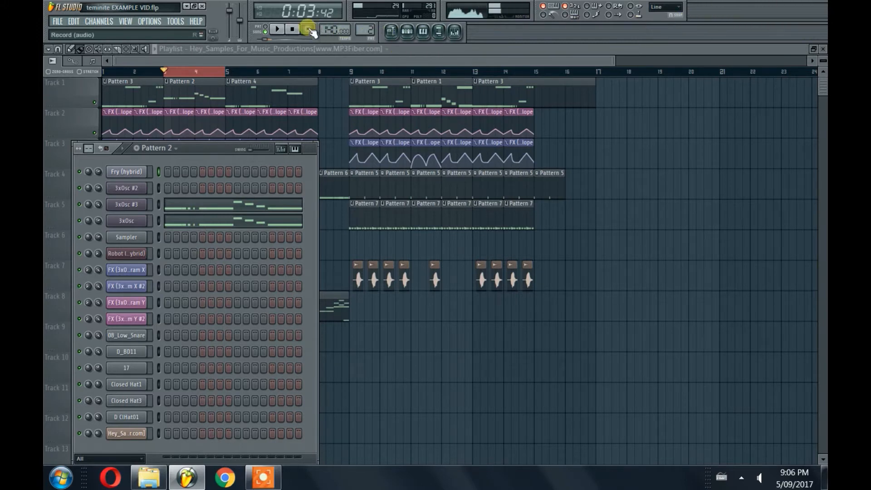
{"action": "left_click", "coordinate": [282, 28]}
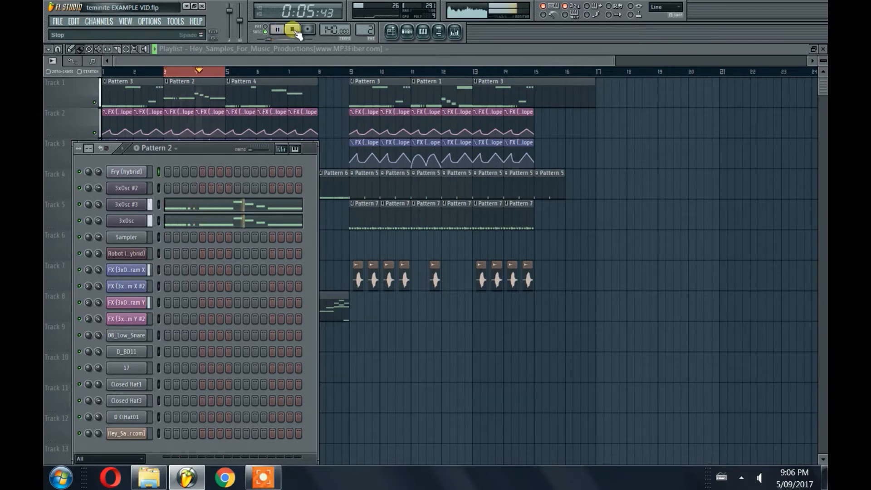
{"action": "left_click", "coordinate": [293, 30]}
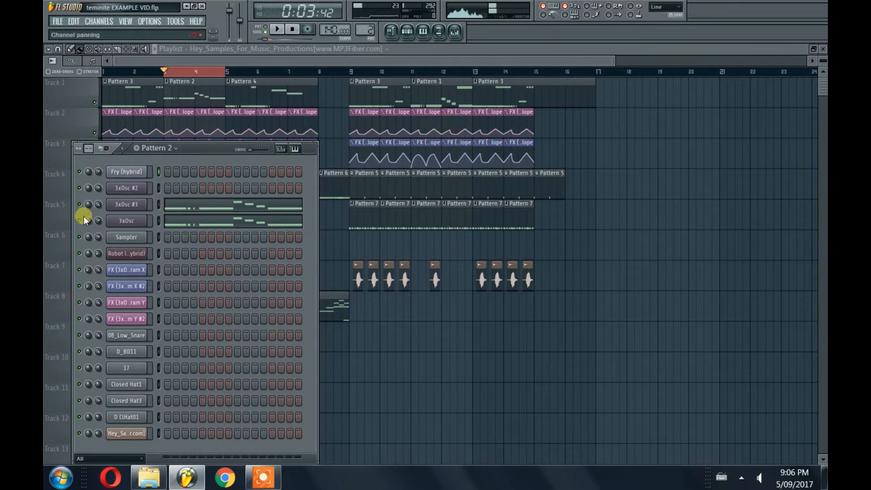
- Audition the section with the 3xOsc channel muted, and open the channel settings of 3xOsc #3
{"action": "left_click", "coordinate": [277, 29]}
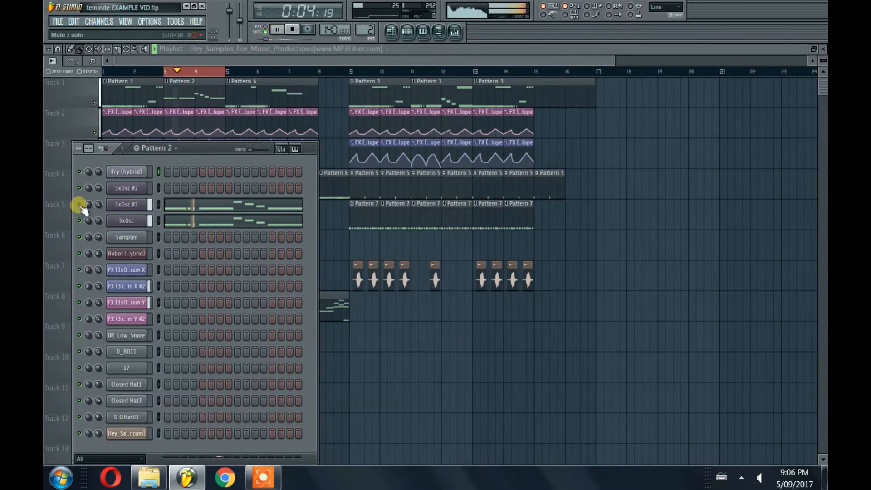
{"action": "left_click", "coordinate": [293, 29]}
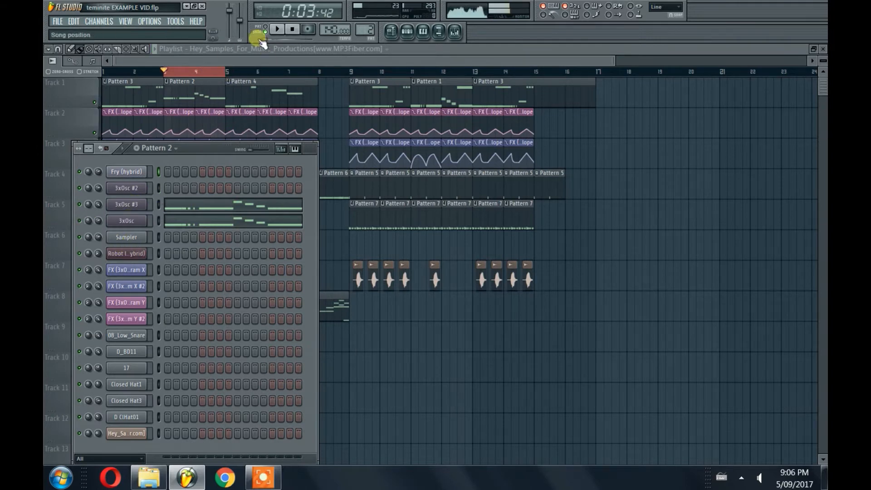
{"action": "left_click", "coordinate": [277, 29]}
{"action": "left_click", "coordinate": [134, 204]}
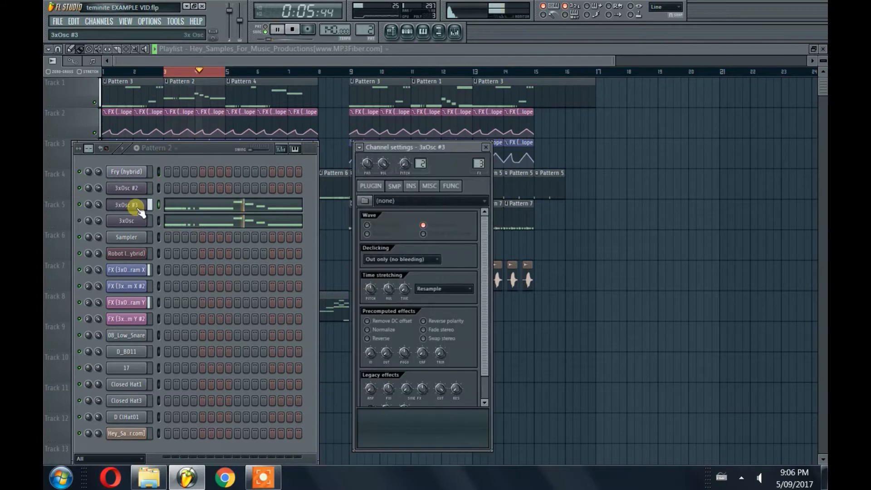
{"action": "left_click", "coordinate": [292, 29]}
- Inspect the Fruity Blood Overdrive and Classic Auto-Filter effects on the 3xOsc #3 mixer track, closing both plugin windows
{"action": "left_click", "coordinate": [422, 36]}
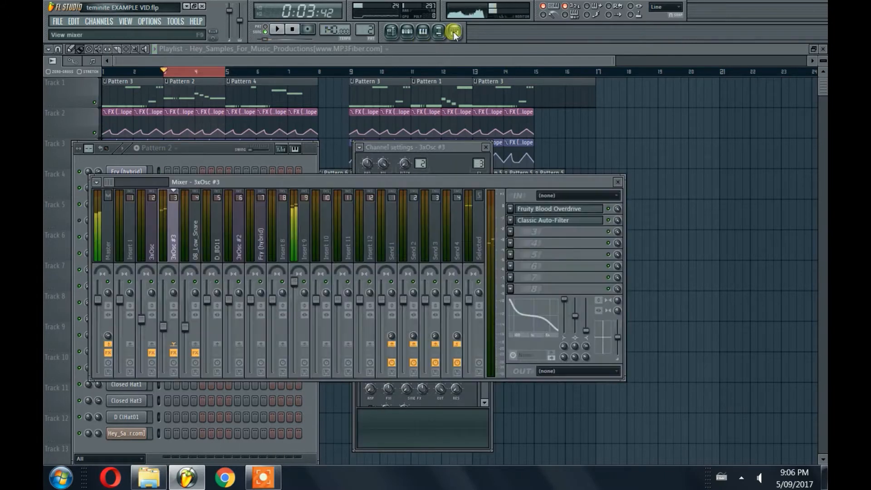
{"action": "left_click", "coordinate": [585, 209]}
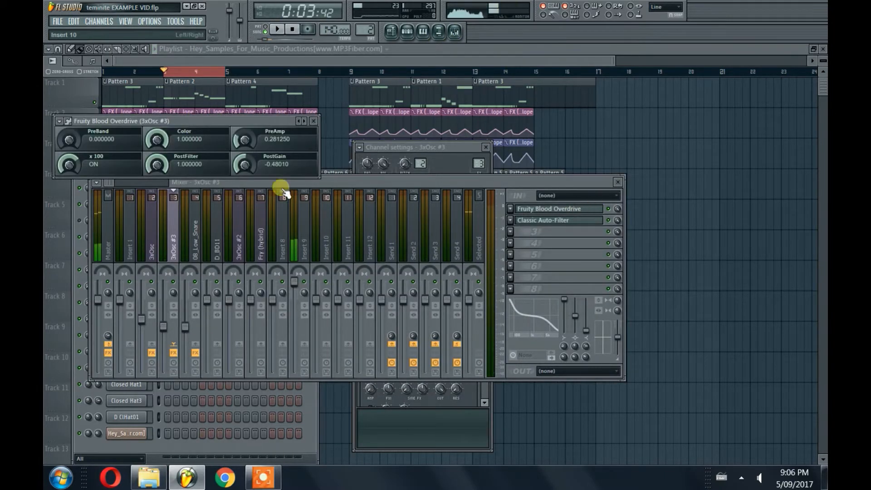
{"action": "left_click", "coordinate": [551, 221]}
{"action": "left_click", "coordinate": [553, 222]}
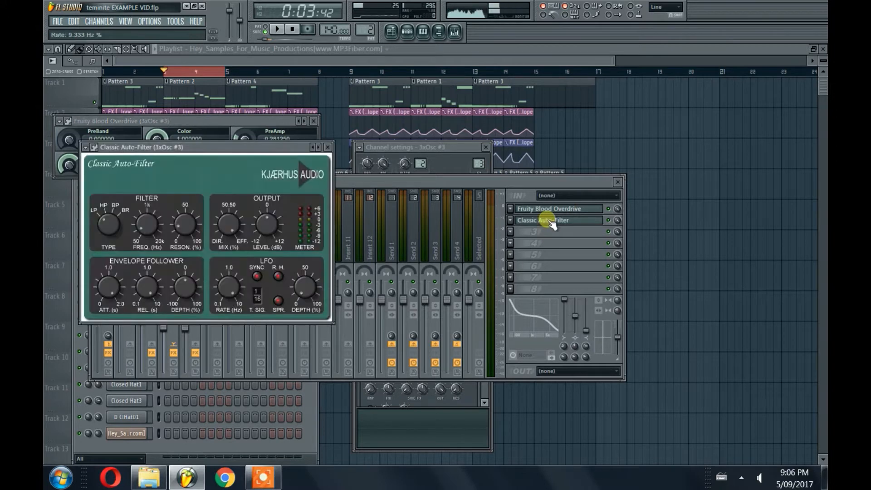
{"action": "left_click", "coordinate": [327, 147]}
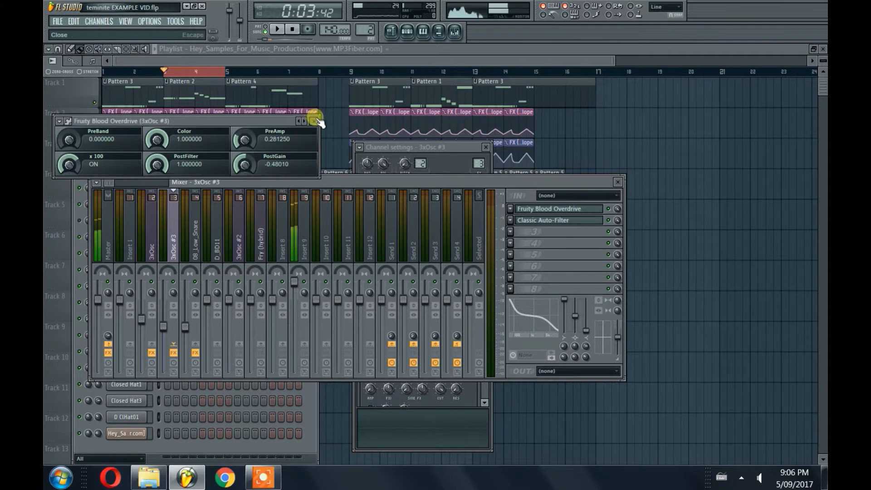
{"action": "left_click", "coordinate": [317, 121]}
- Solo the 3xOsc channel in the channel rack and play Pattern 2 in pattern mode, then stop playback
{"action": "left_click", "coordinate": [406, 31]}
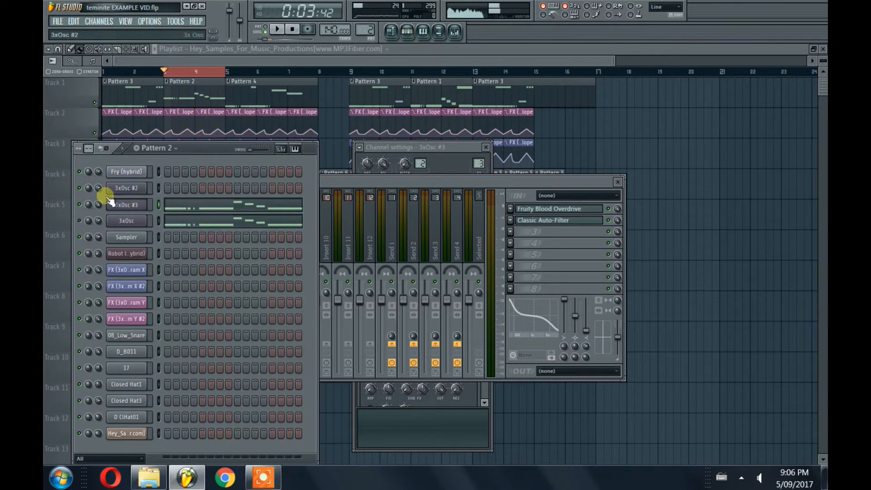
{"action": "left_click", "coordinate": [86, 222]}
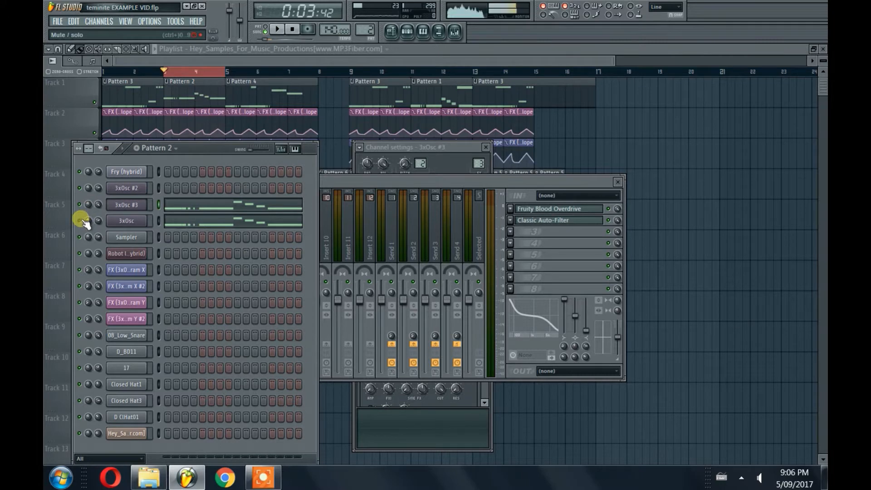
{"action": "right_click", "coordinate": [83, 220]}
{"action": "left_click", "coordinate": [86, 222]}
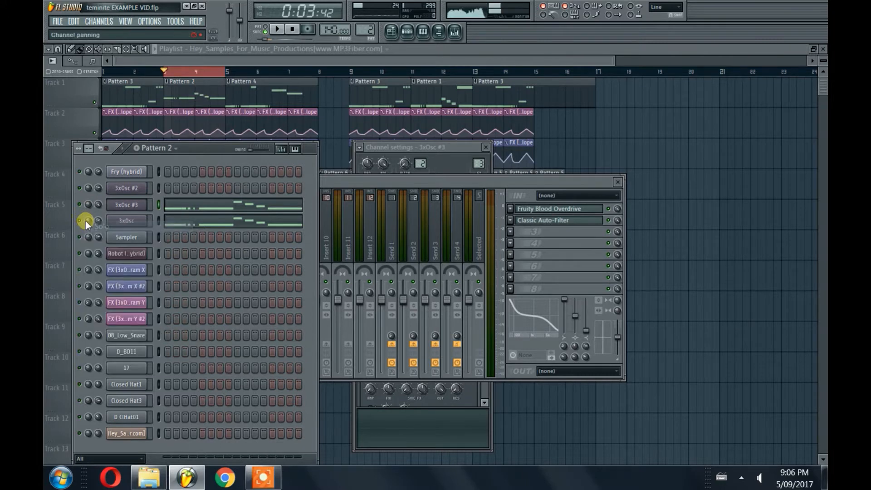
{"action": "left_click", "coordinate": [276, 29]}
{"action": "left_click", "coordinate": [266, 28]}
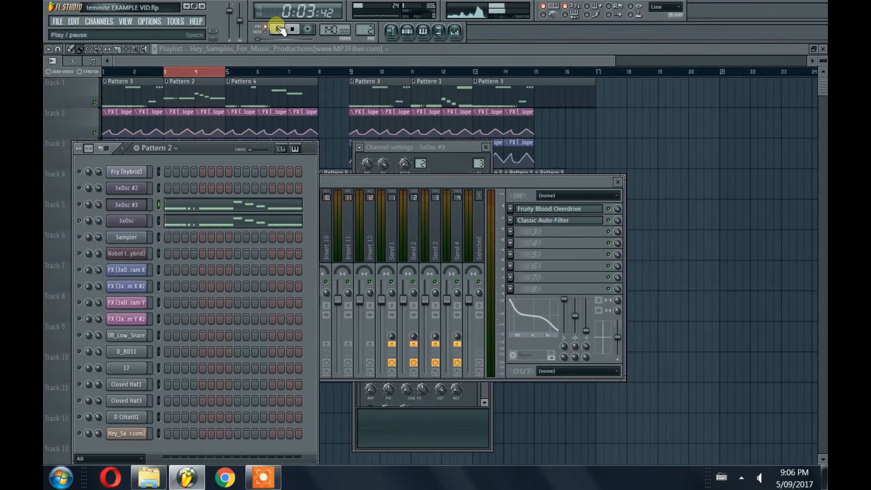
{"action": "left_click", "coordinate": [278, 29]}
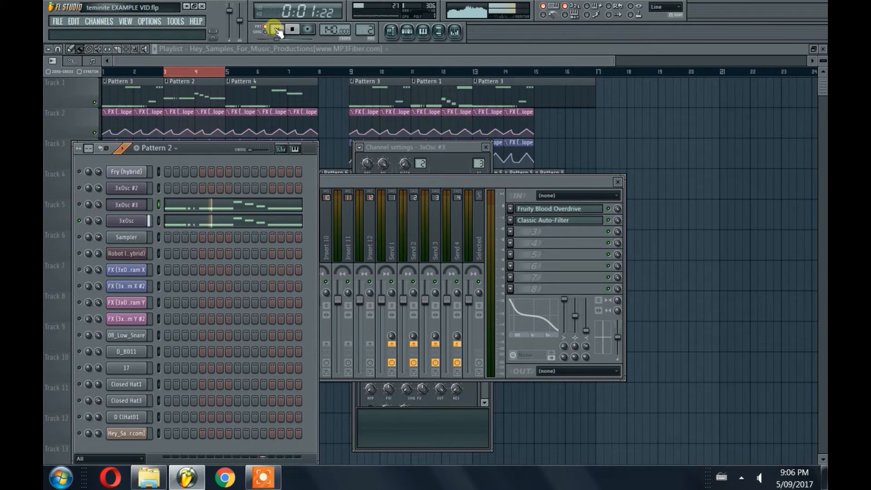
{"action": "left_click", "coordinate": [294, 30]}
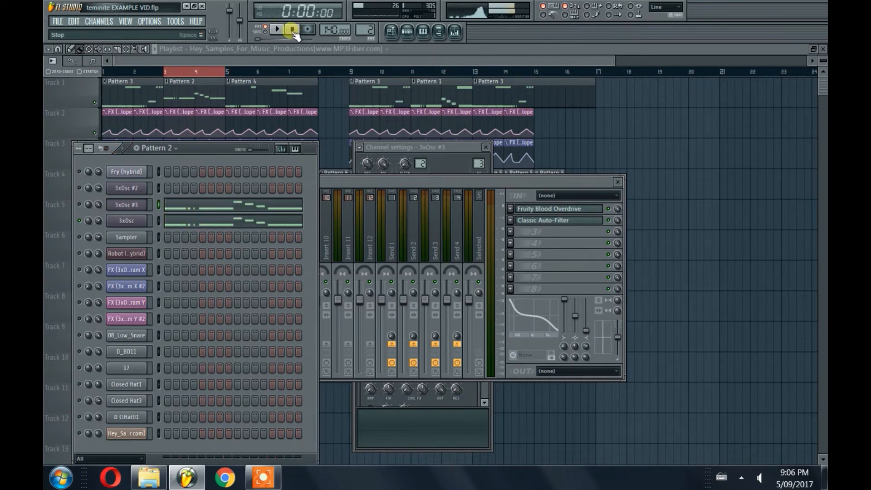
- Switch playback back to song mode and move the channel rack down to uncover the automation clips on Tracks 2 and 3
{"action": "left_click", "coordinate": [267, 32]}
{"action": "left_click_drag", "start_coordinate": [200, 148], "coordinate": [216, 188]}
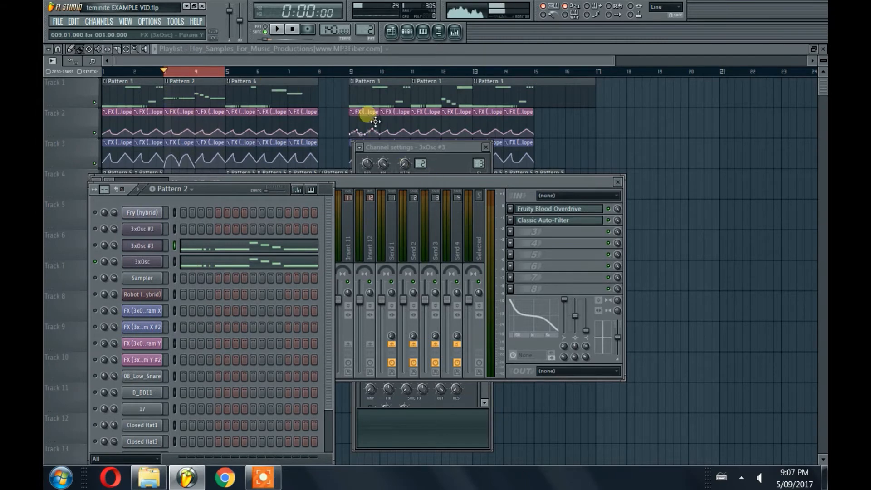
- Turn off the 3xOsc solo, keep only 3xOsc #3 muted, and audition the Pattern 2 section with its automation
{"action": "left_click", "coordinate": [278, 30]}
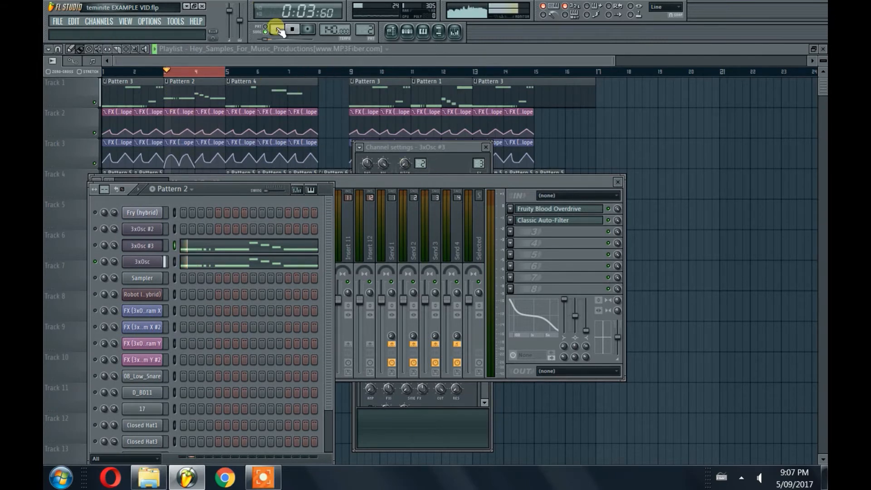
{"action": "right_click", "coordinate": [96, 262]}
{"action": "left_click", "coordinate": [108, 267]}
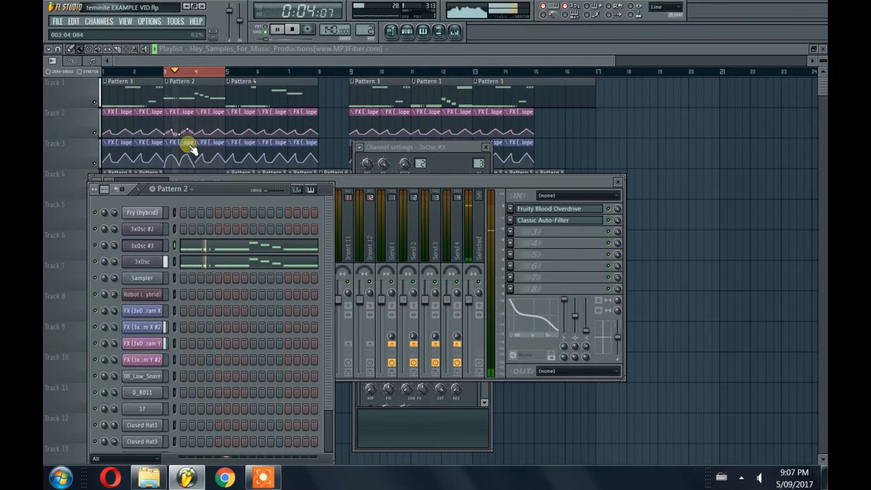
{"action": "left_click", "coordinate": [292, 30]}
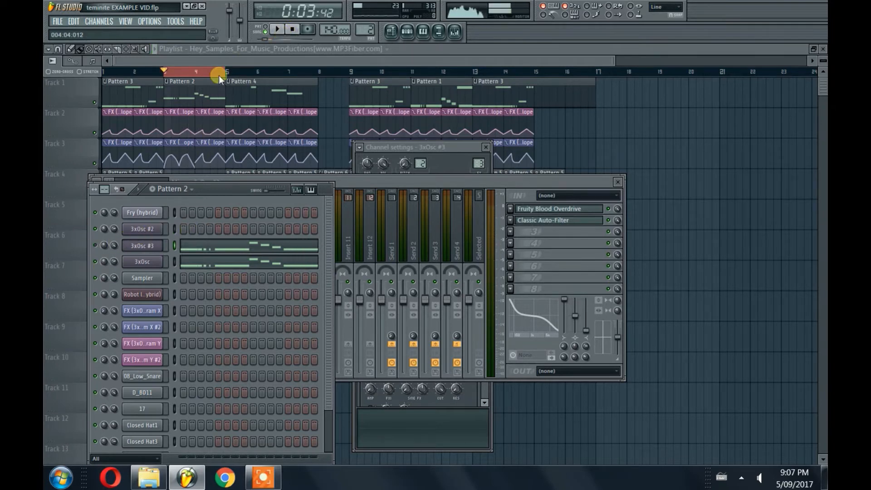
{"action": "left_click", "coordinate": [278, 28]}
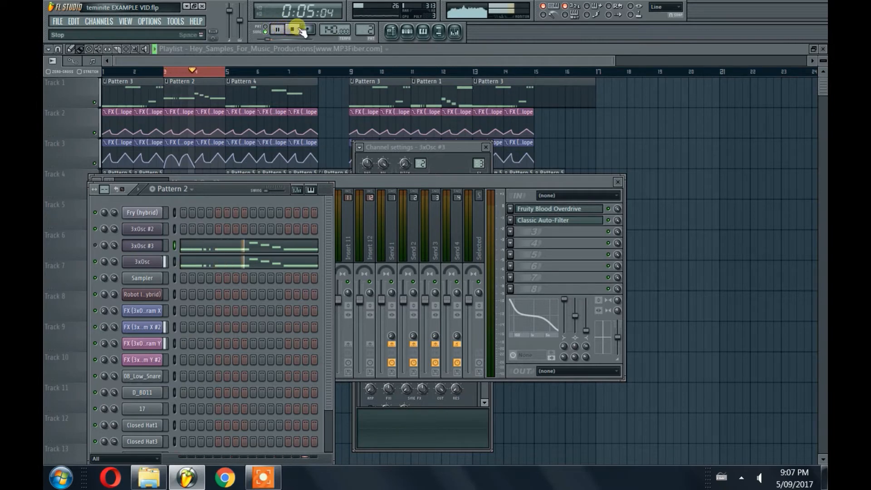
{"action": "left_click", "coordinate": [291, 30]}
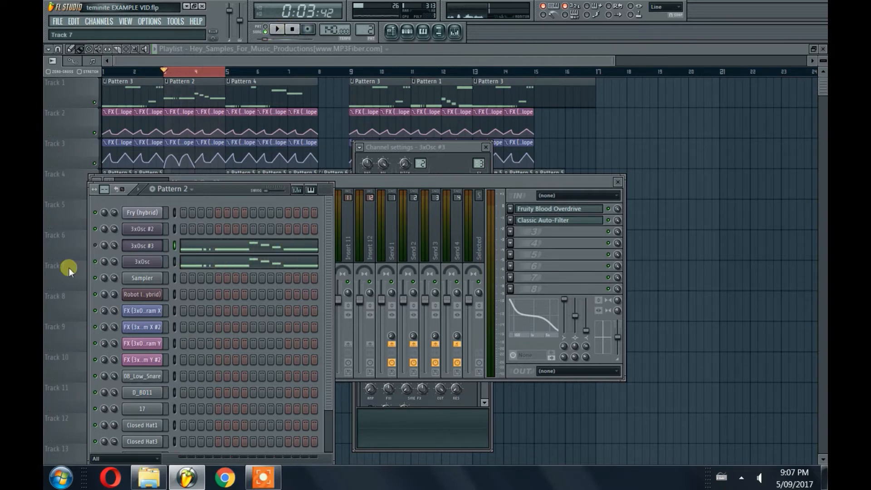
- Open the channel settings of 3xOsc and review its oscillator and sample settings
{"action": "left_click", "coordinate": [143, 246]}
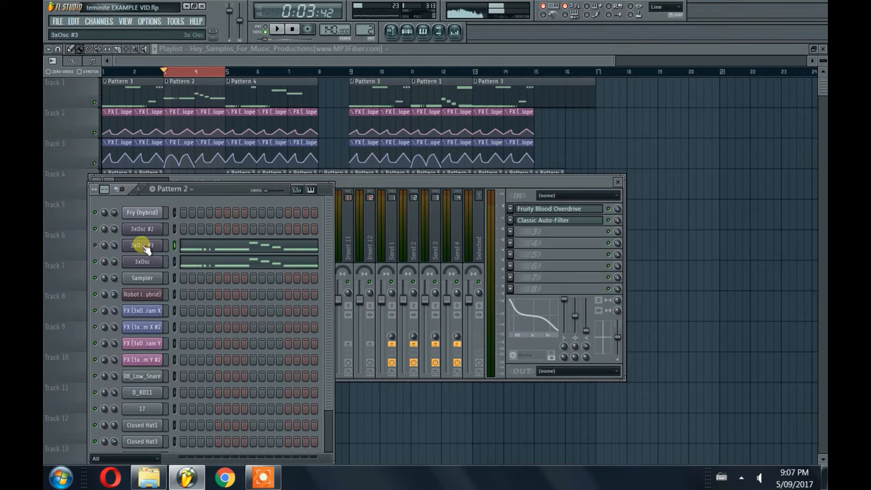
{"action": "left_click", "coordinate": [143, 261]}
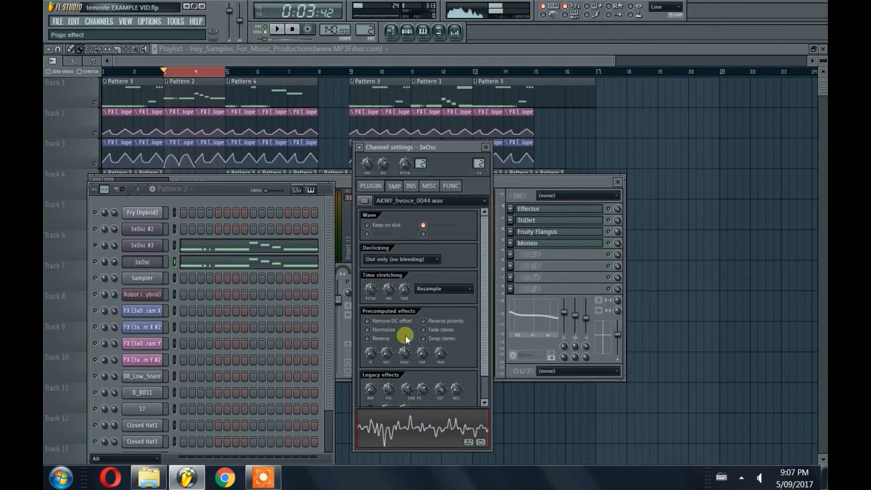
{"action": "left_click", "coordinate": [377, 187]}
{"action": "left_click", "coordinate": [414, 229]}
{"action": "left_click", "coordinate": [394, 186]}
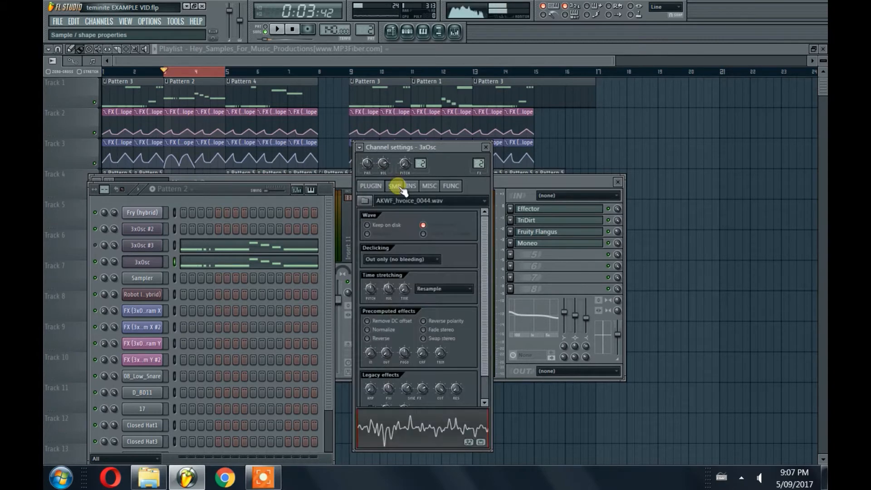
- View the AKWF_hvoice sample folder without loading a file, and compare the 3xOsc oscillator and sample settings again
{"action": "left_click", "coordinate": [365, 202]}
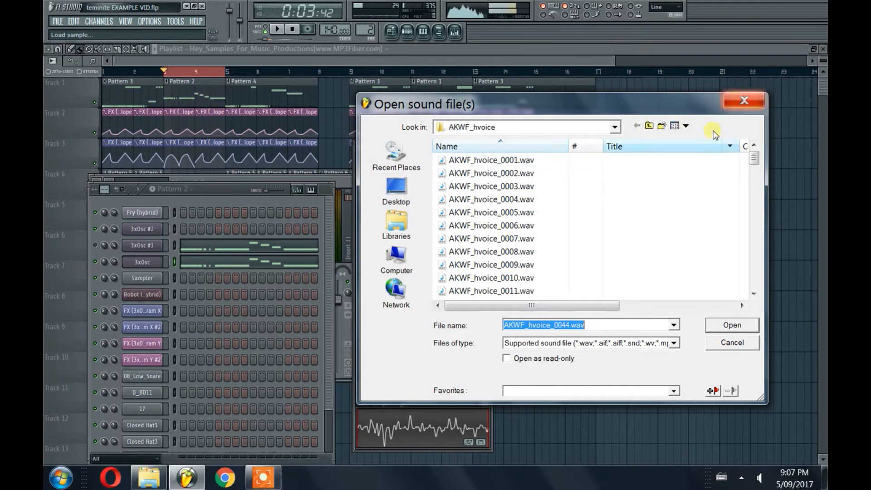
{"action": "left_click", "coordinate": [739, 106]}
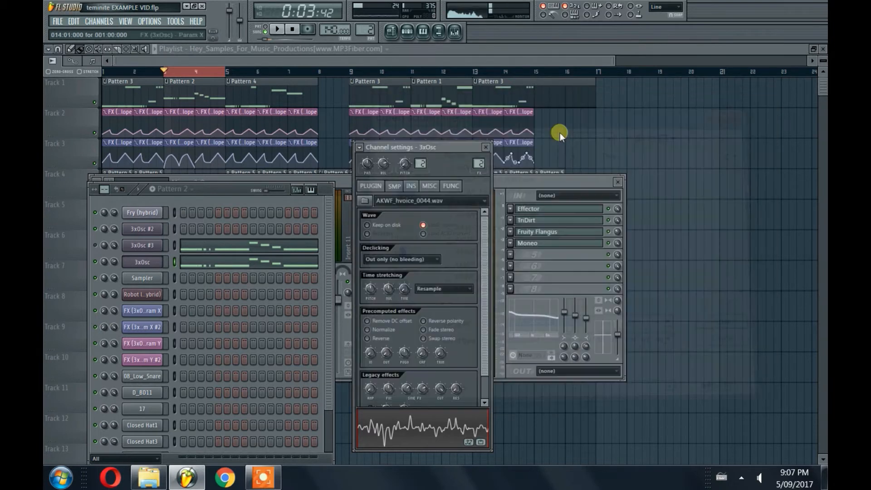
{"action": "left_click", "coordinate": [381, 187]}
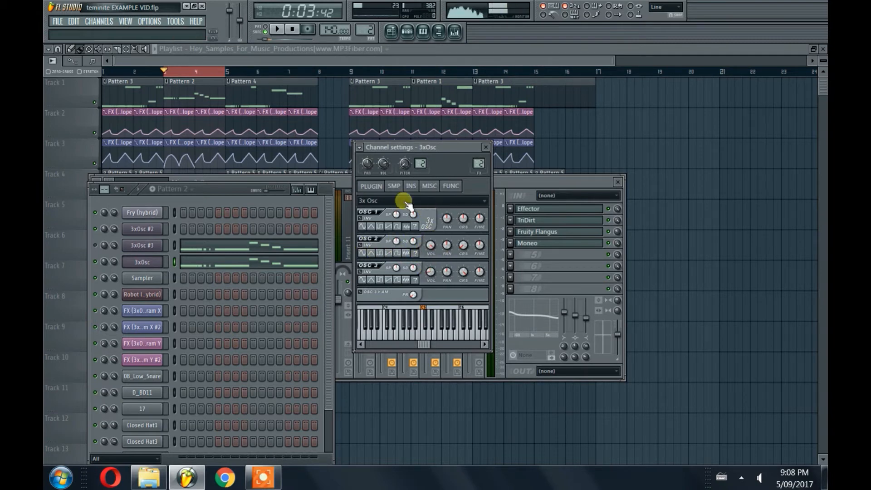
{"action": "left_click", "coordinate": [394, 187]}
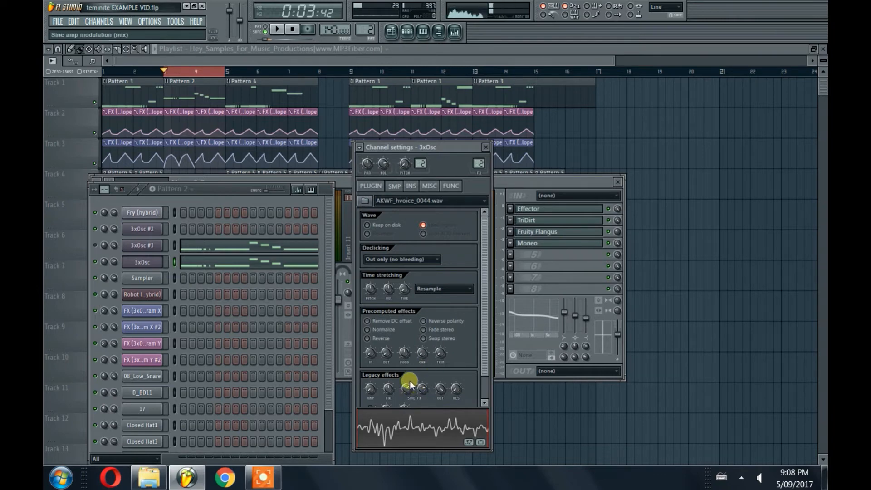
- Inspect the Effector plugin on the 3xOsc mixer track, moving its window down to uncover the automation clips
{"action": "left_click", "coordinate": [500, 177]}
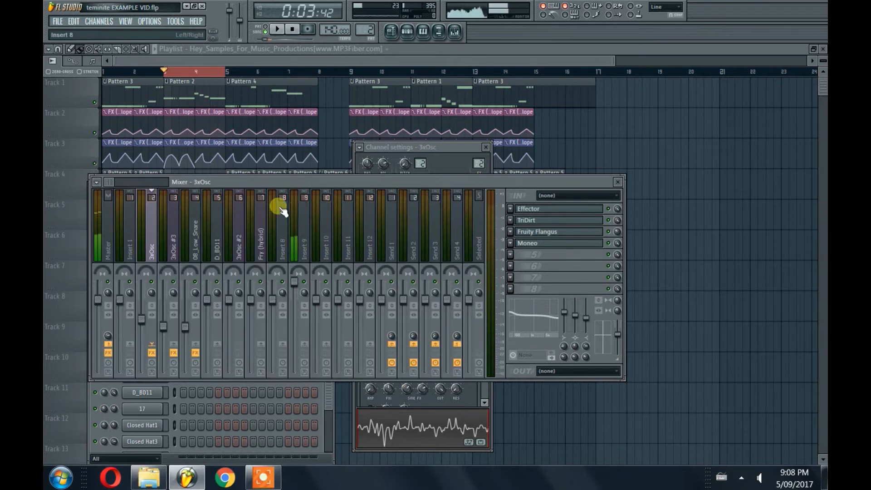
{"action": "left_click", "coordinate": [572, 209]}
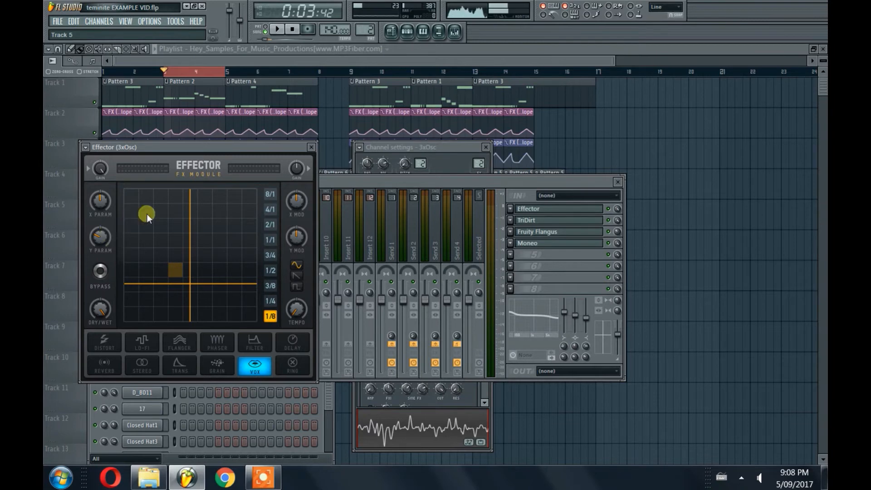
{"action": "left_click_drag", "start_coordinate": [184, 149], "coordinate": [195, 197]}
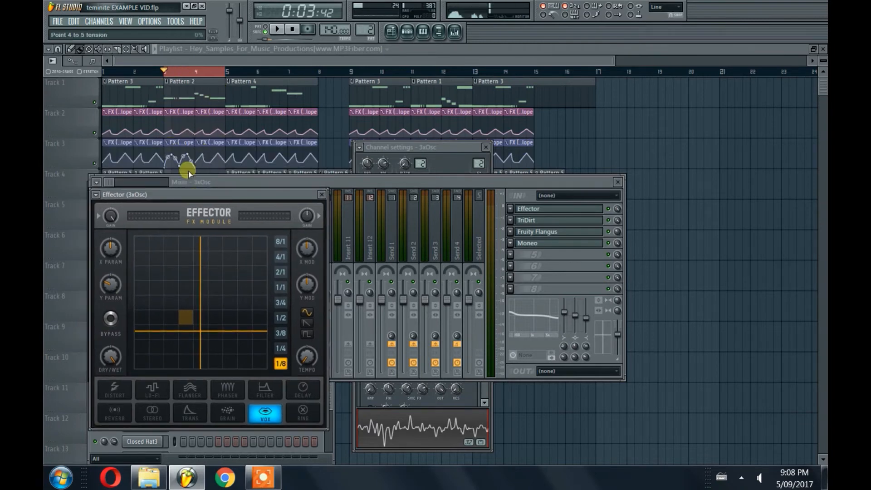
{"action": "left_click_drag", "start_coordinate": [211, 196], "coordinate": [208, 170]}
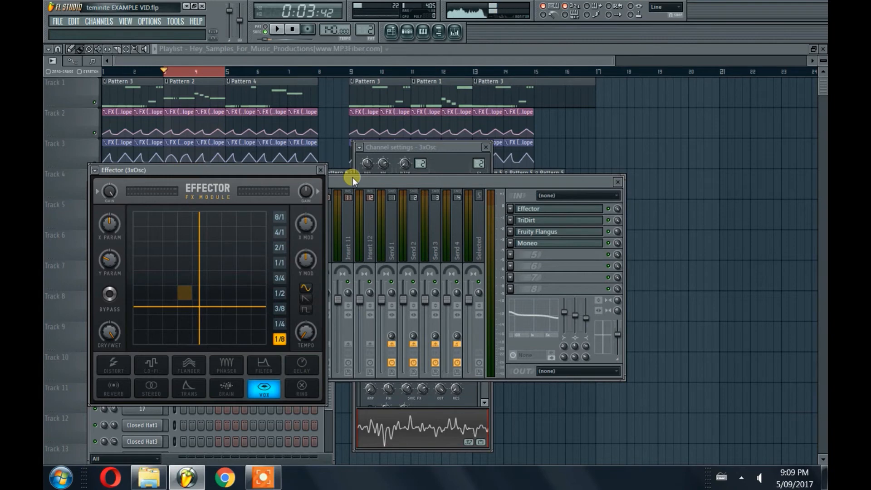
- Inspect the TriDirt, Fruity Flangus and Moneo effects loaded on the 3xOsc mixer track, closing or covering each plugin after viewing
{"action": "left_click", "coordinate": [529, 221]}
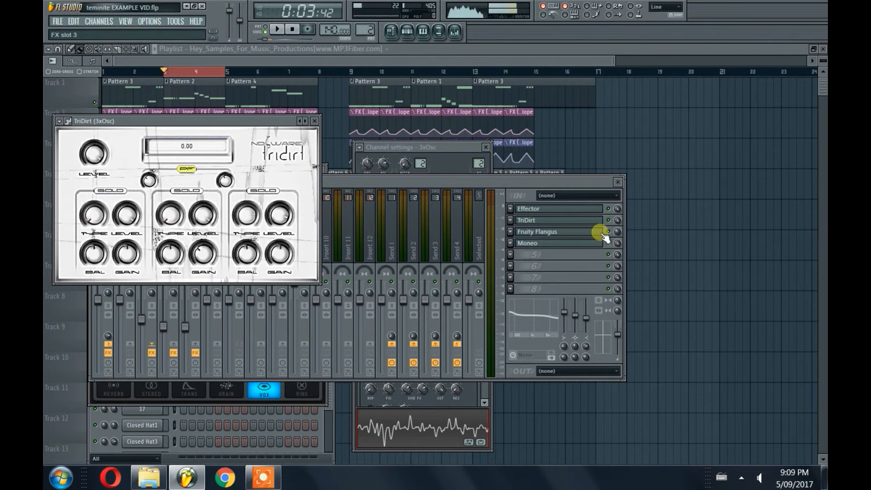
{"action": "left_click", "coordinate": [568, 231]}
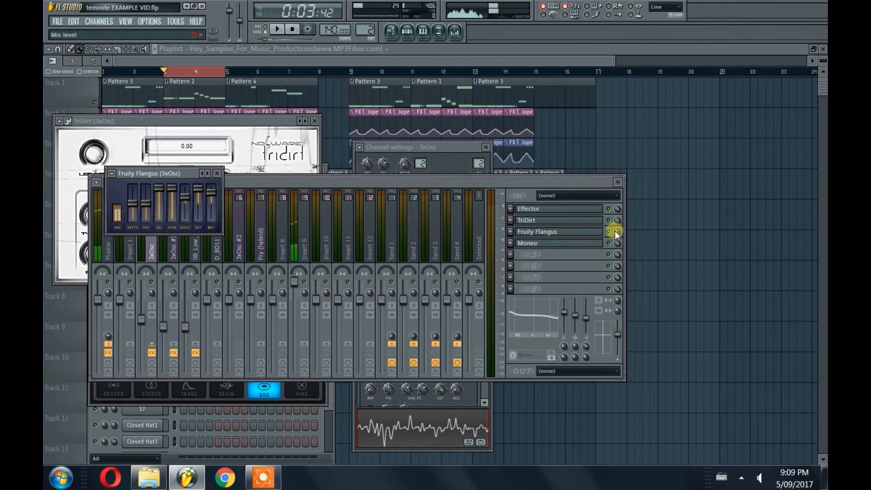
{"action": "left_click", "coordinate": [589, 245]}
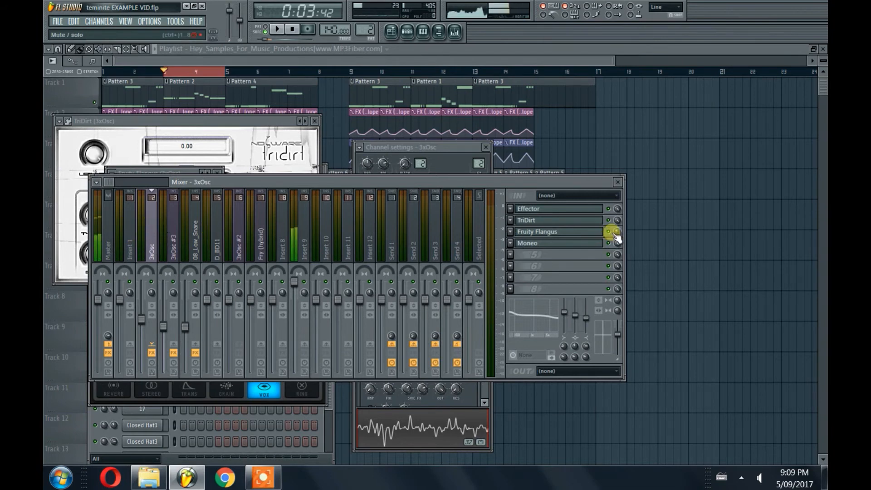
{"action": "left_click", "coordinate": [564, 242]}
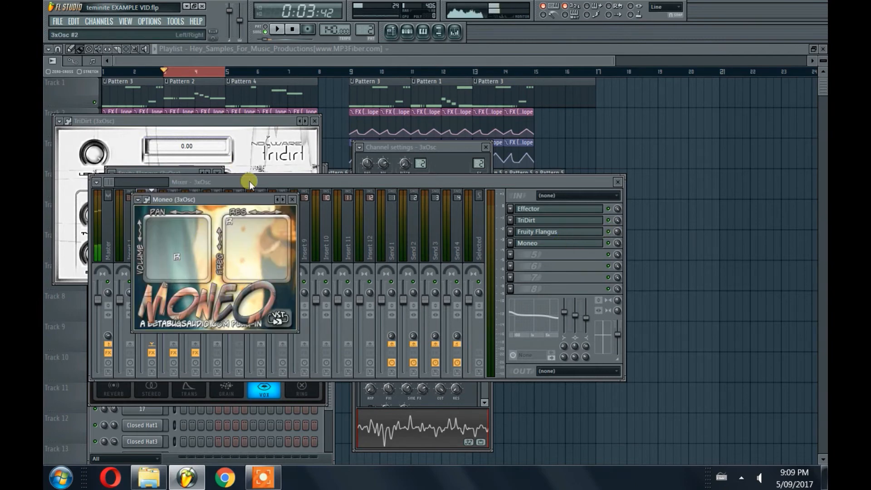
{"action": "left_click", "coordinate": [234, 179]}
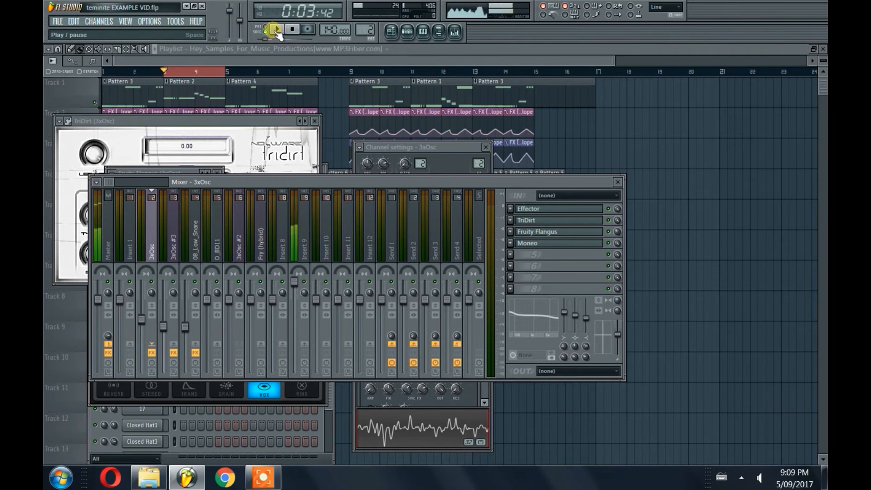
- Bring up the Pattern 2 step sequencer and audition the selected playlist section, stopping playback partway through
{"action": "left_click", "coordinate": [407, 31]}
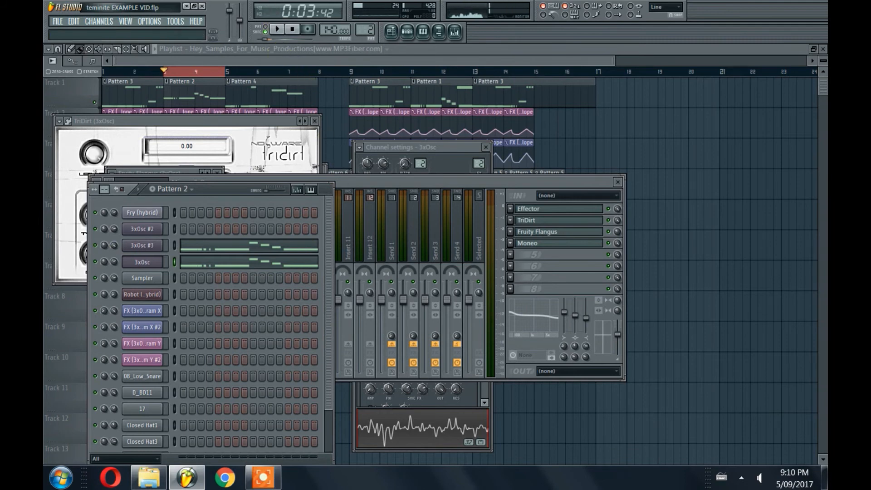
{"action": "left_click", "coordinate": [274, 30]}
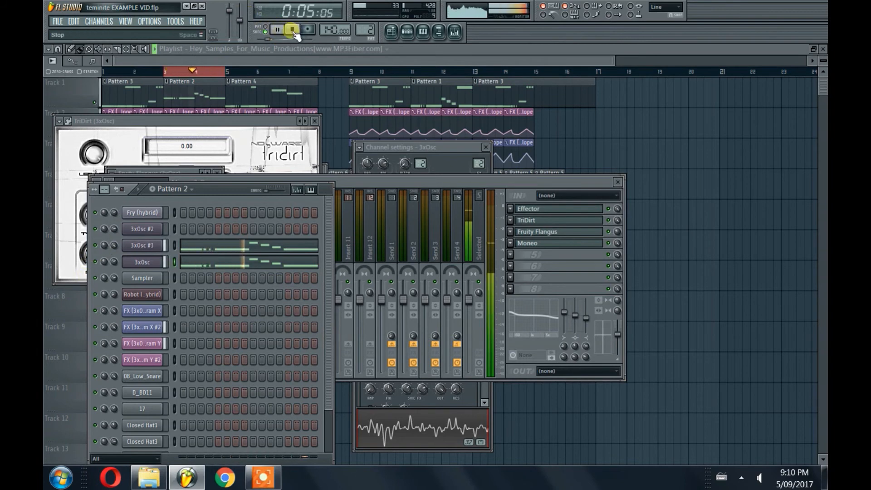
{"action": "left_click", "coordinate": [293, 30]}
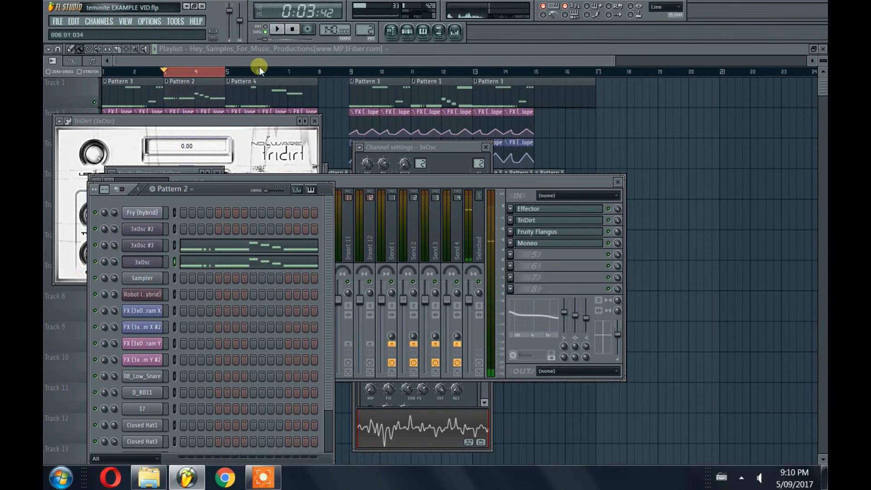
- Clear the windows covering the playlist and copy the Pattern 5 and Pattern 7 clips from bars 1–2 into bars 3–4
{"action": "key", "text": "F12"}
{"action": "left_click", "coordinate": [73, 22]}
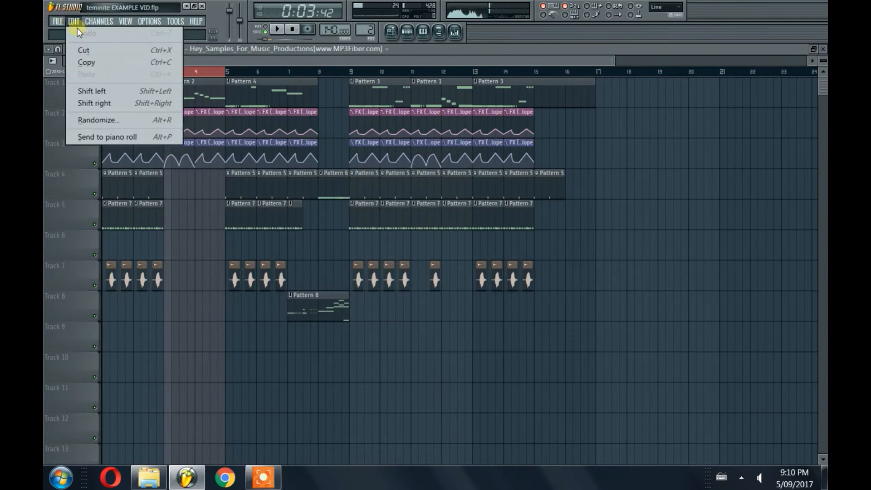
{"action": "left_click", "coordinate": [74, 22]}
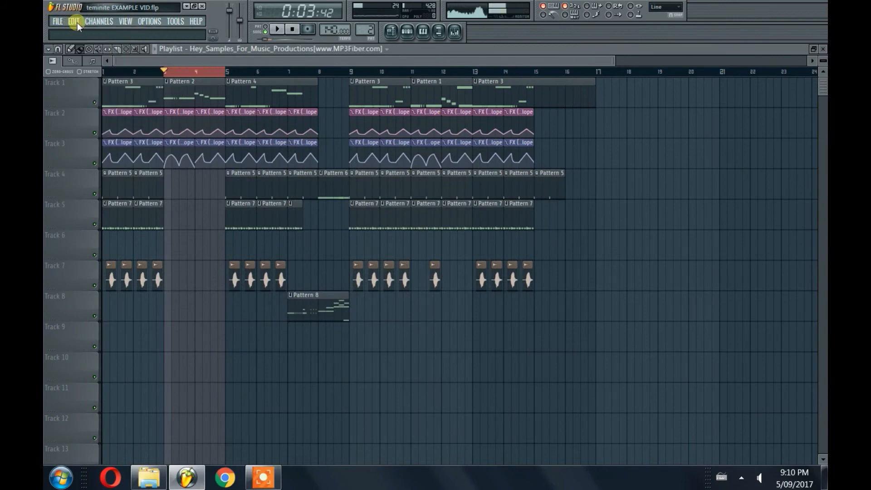
{"action": "left_click", "coordinate": [127, 50]}
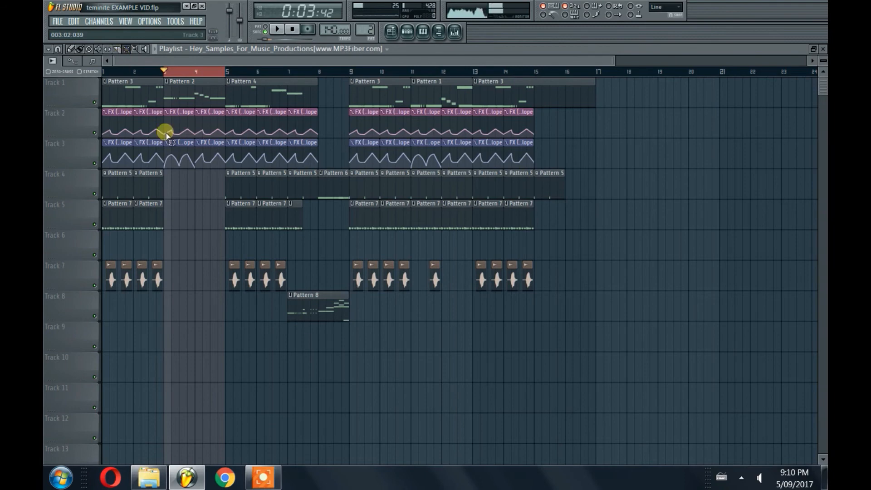
{"action": "left_click_drag", "start_coordinate": [175, 184], "coordinate": [87, 255]}
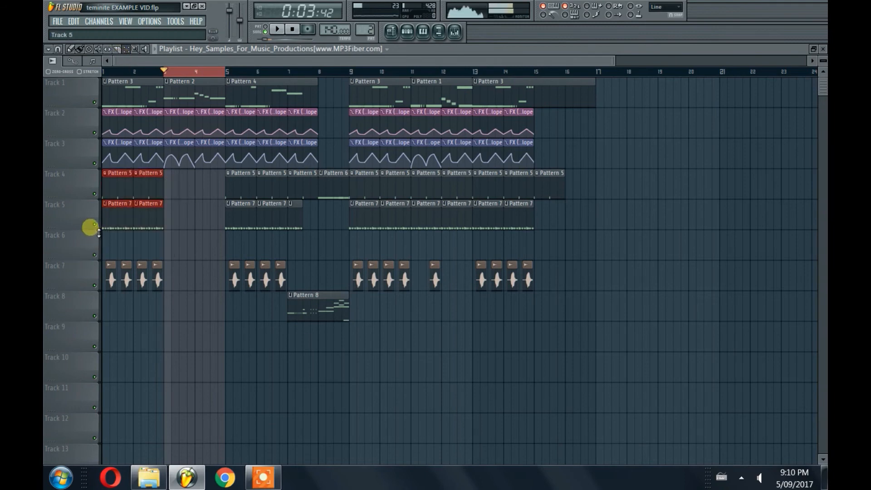
{"action": "left_click", "coordinate": [89, 49]}
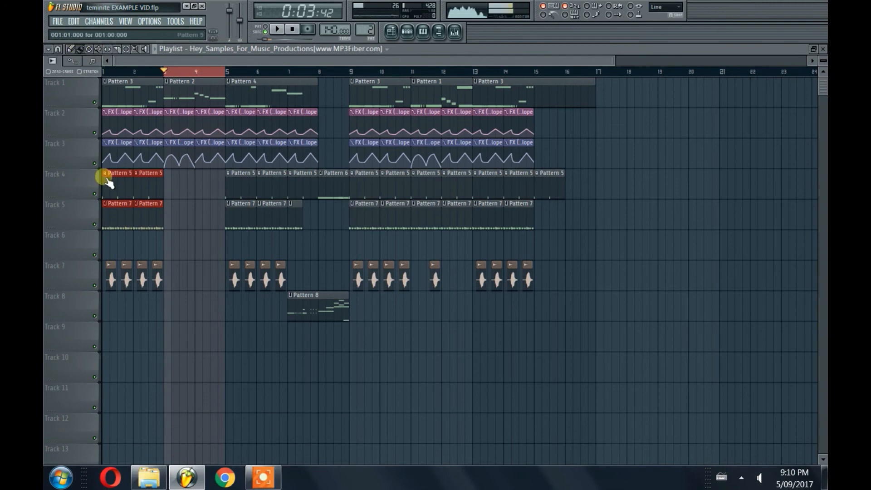
{"action": "left_click_drag", "start_coordinate": [117, 180], "coordinate": [176, 171]}
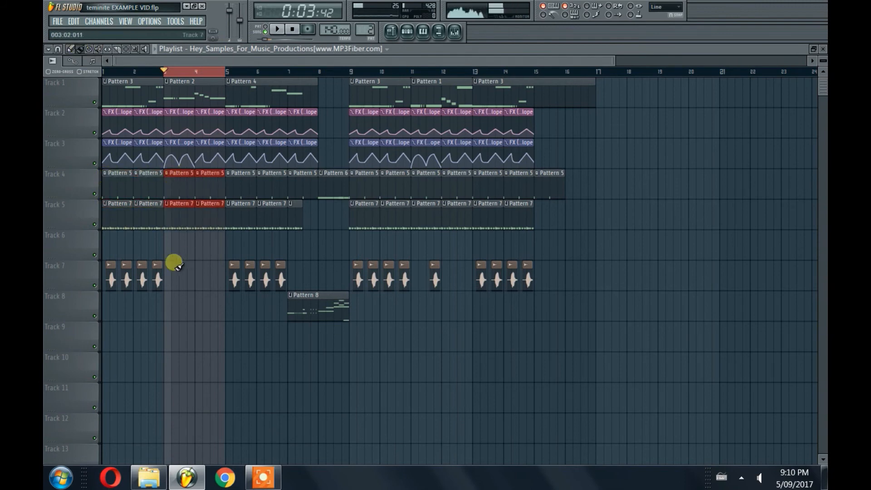
- Copy the four audio clips on Track 7 from bars 1–2 and align the copies with the start of bar 3
{"action": "left_click", "coordinate": [126, 49]}
{"action": "left_click_drag", "start_coordinate": [109, 272], "coordinate": [163, 273]}
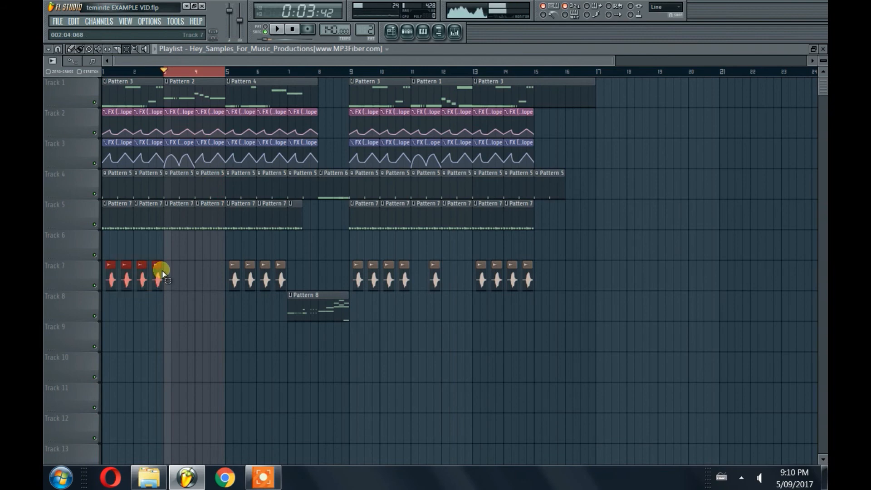
{"action": "left_click", "coordinate": [80, 49]}
{"action": "mouse_move", "coordinate": [122, 295]}
{"action": "left_mouse_down"}
{"action": "mouse_move", "coordinate": [118, 286]}
{"action": "mouse_move", "coordinate": [184, 276]}
{"action": "left_mouse_up"}
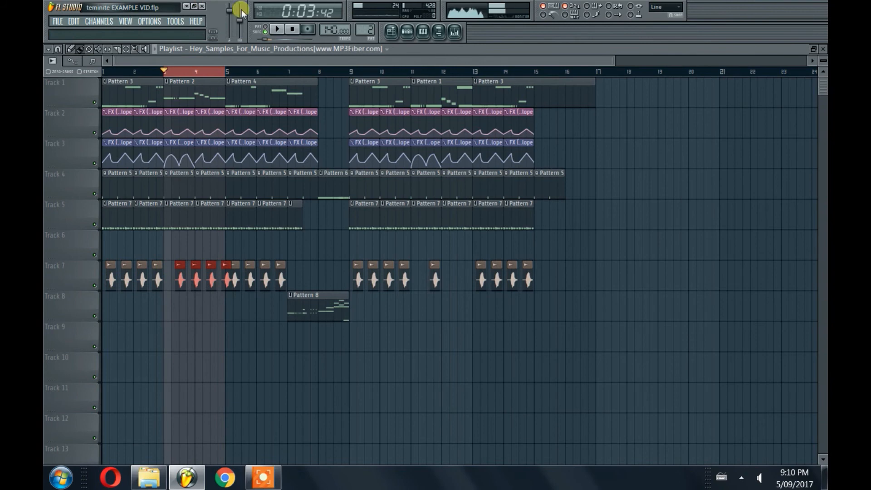
{"action": "left_click", "coordinate": [277, 29]}
{"action": "key", "text": "space"}
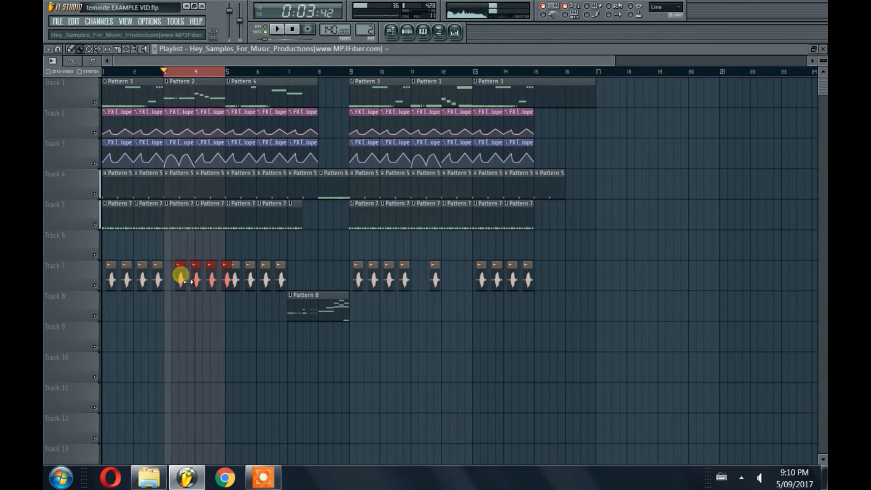
{"action": "left_click_drag", "start_coordinate": [181, 277], "coordinate": [174, 275]}
- Audition the filled Pattern 2 section, and delete the copied Pattern 5, Pattern 7 and Track 7 clips from bars 3–4
{"action": "key", "text": "space"}
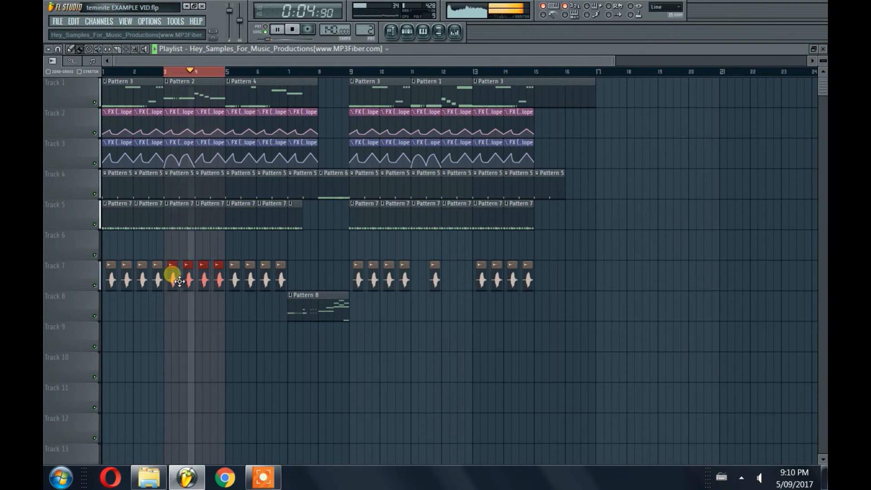
{"action": "key", "text": "space"}
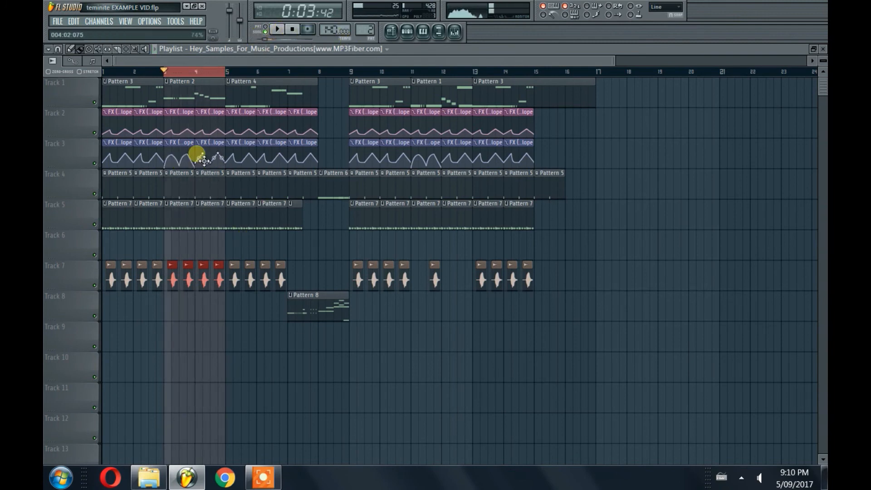
{"action": "right_click", "coordinate": [201, 194]}
{"action": "right_click", "coordinate": [204, 275]}
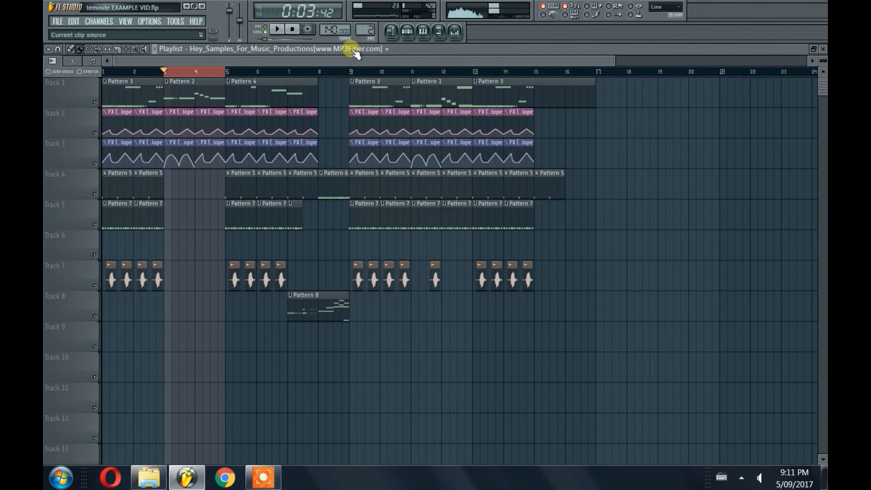
- Reopen the mixer, step sequencer and Effector for 3xOsc, and show the automation options of Effector's X Param knob
{"action": "left_click", "coordinate": [459, 32]}
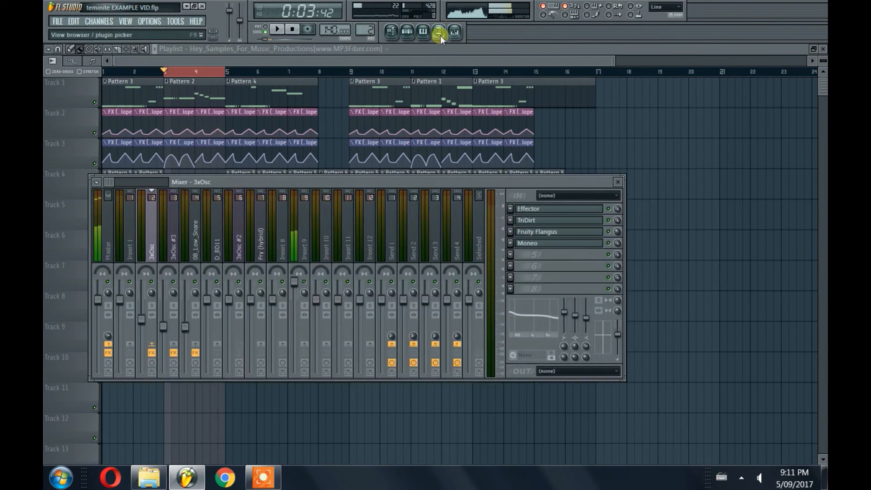
{"action": "left_click", "coordinate": [406, 33]}
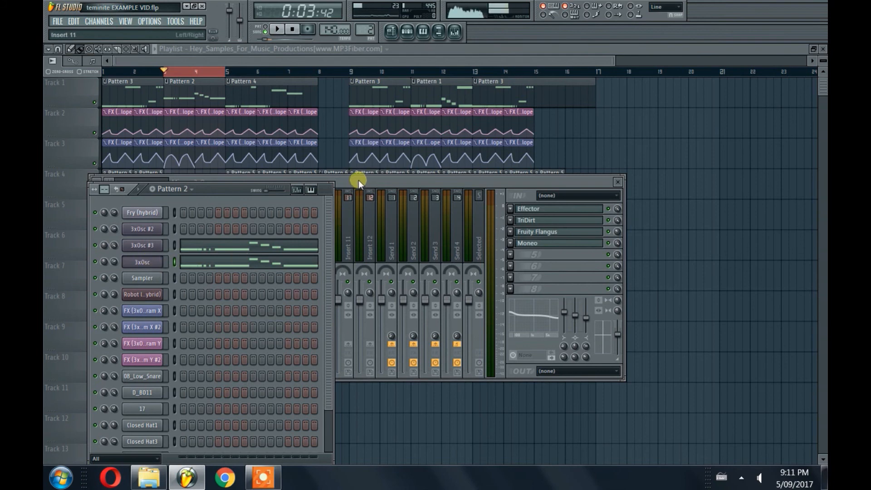
{"action": "left_click", "coordinate": [528, 208]}
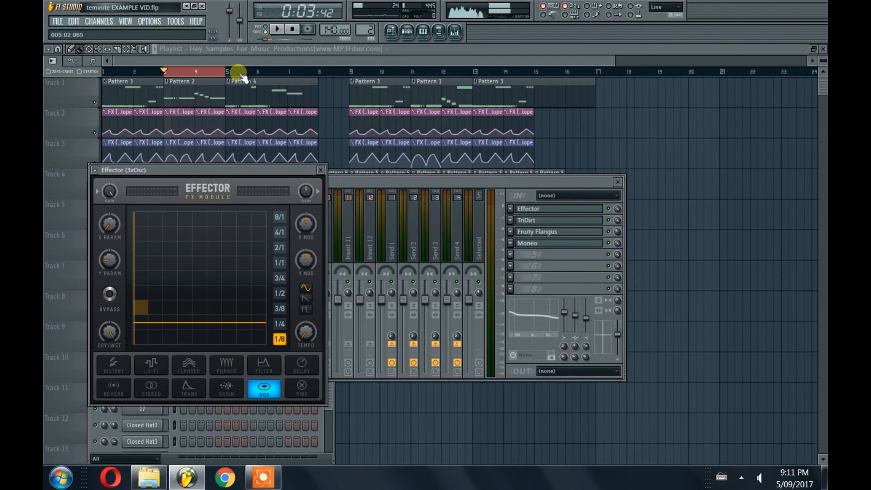
{"action": "right_click", "coordinate": [111, 225]}
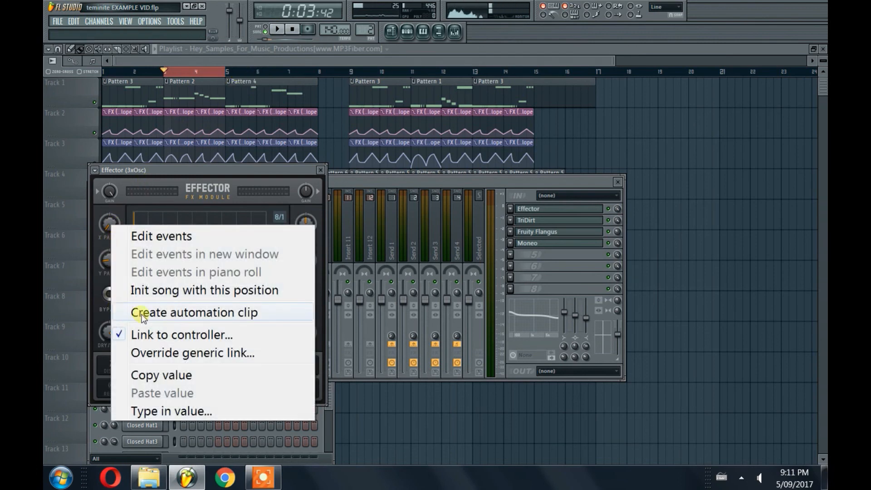
- Audition the Pattern 2 section with Effector's automation, and move its X/Y point toward the lower left of the grid
{"action": "left_click", "coordinate": [278, 29]}
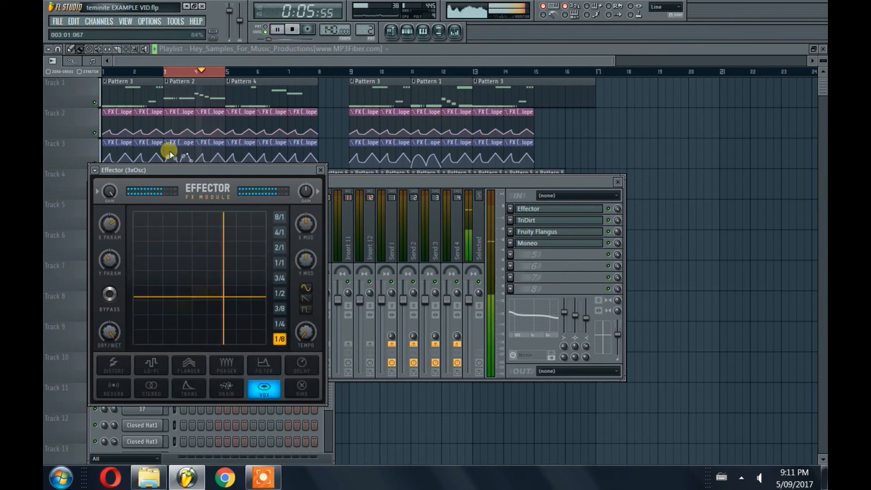
{"action": "key", "text": "space"}
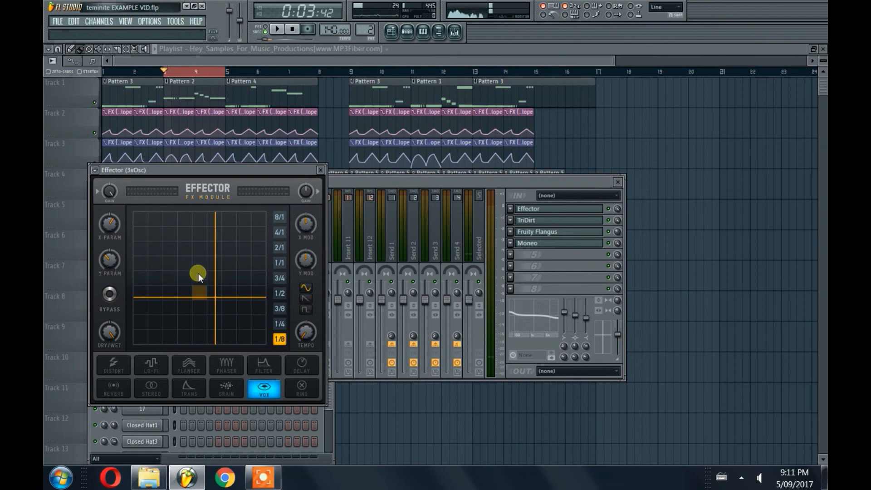
{"action": "left_click_drag", "start_coordinate": [204, 268], "coordinate": [178, 314]}
{"action": "key", "text": "space"}
{"action": "key", "text": "space"}
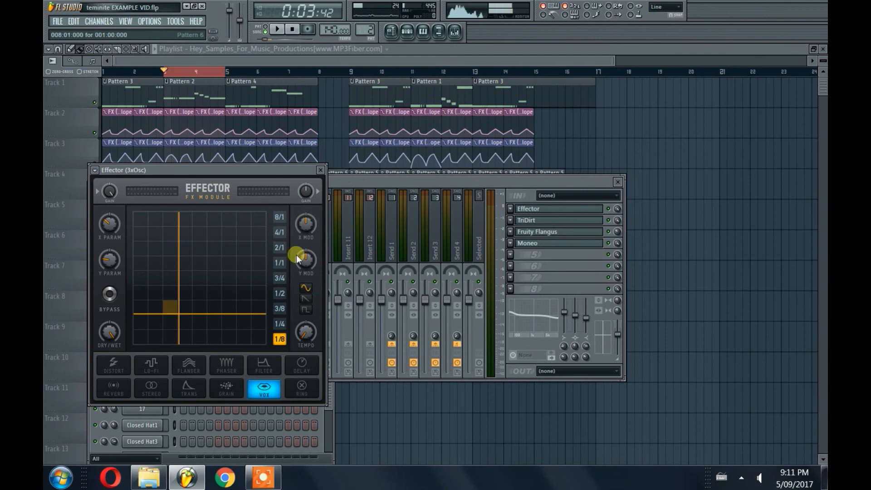
{"action": "mouse_move", "coordinate": [264, 480]}
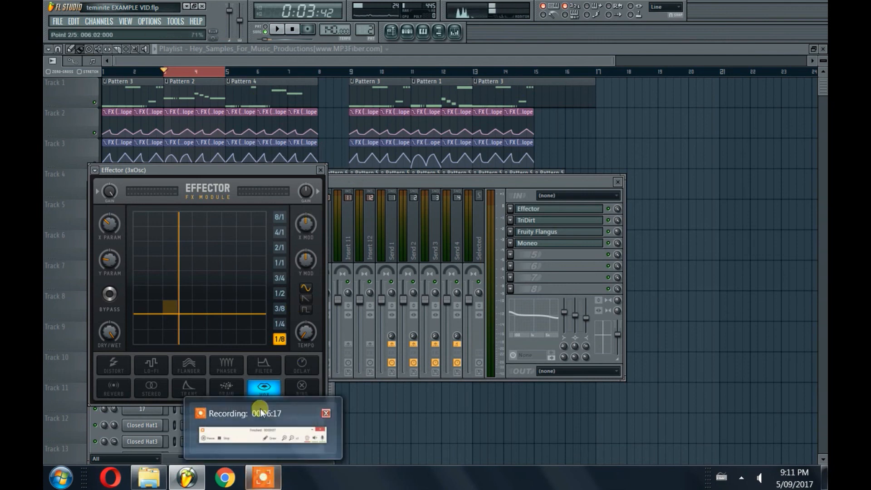
{"action": "left_click", "coordinate": [262, 479]}
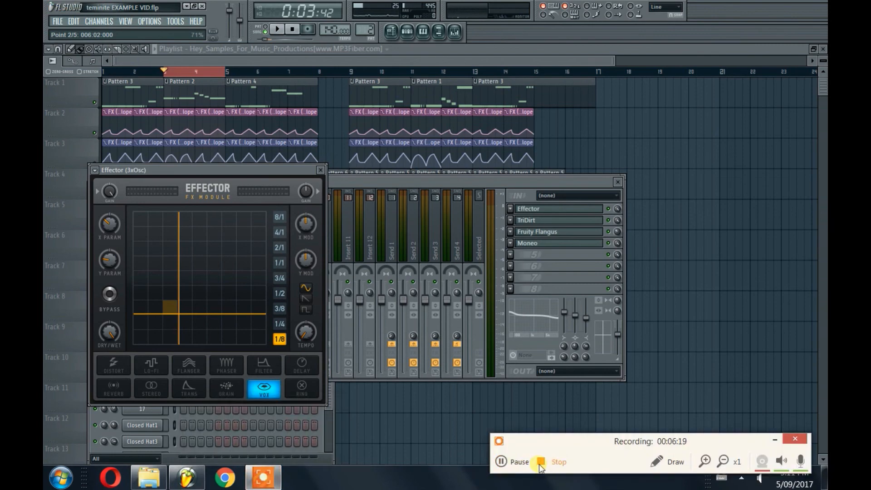